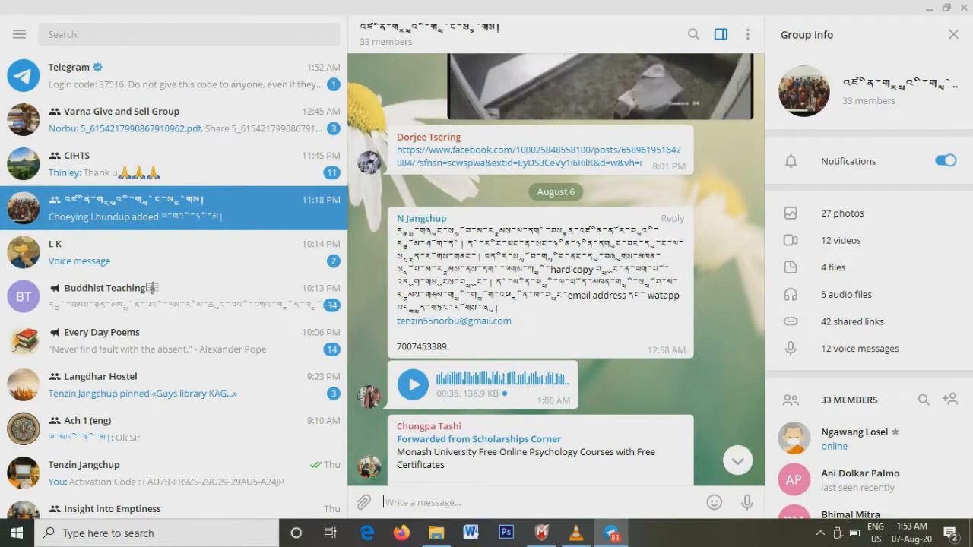
- Inspect the Tibetan text of the 12:58 AM message in the group chat and minimize Telegram
right_click(393, 232)
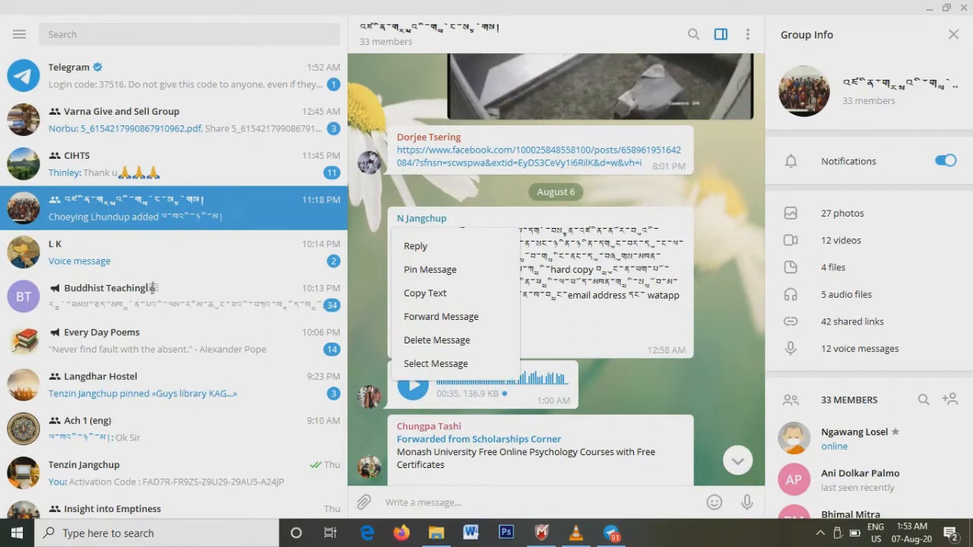
left_click(425, 293)
double_click(464, 268)
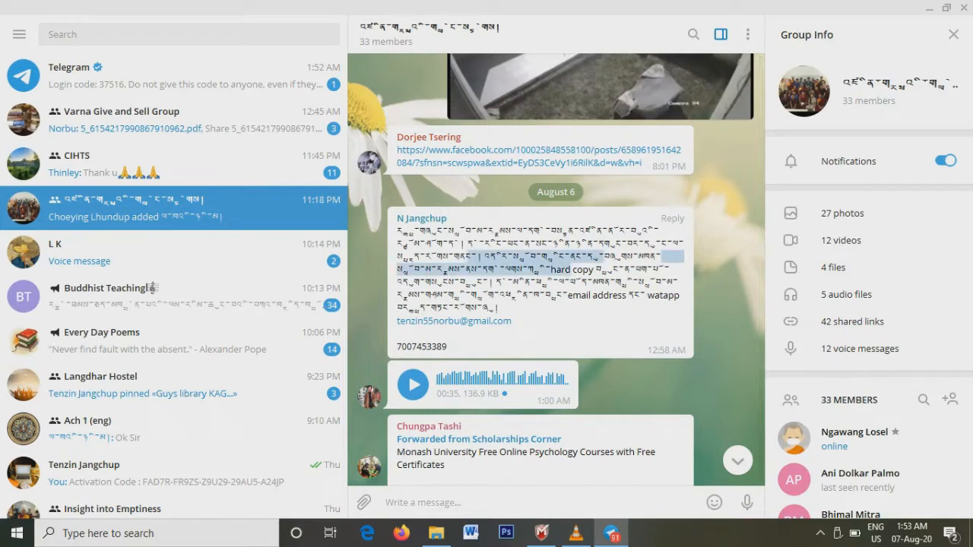
left_click(463, 268)
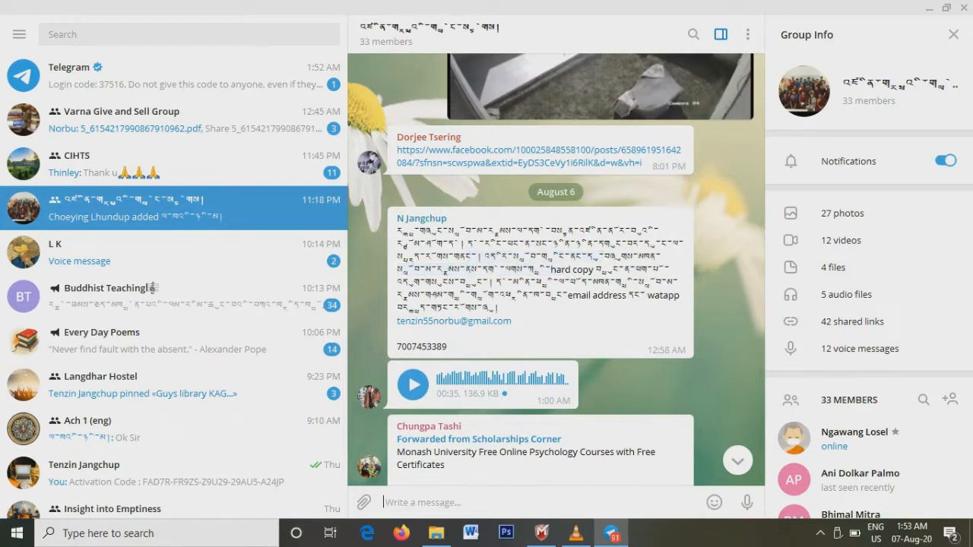
left_click(929, 7)
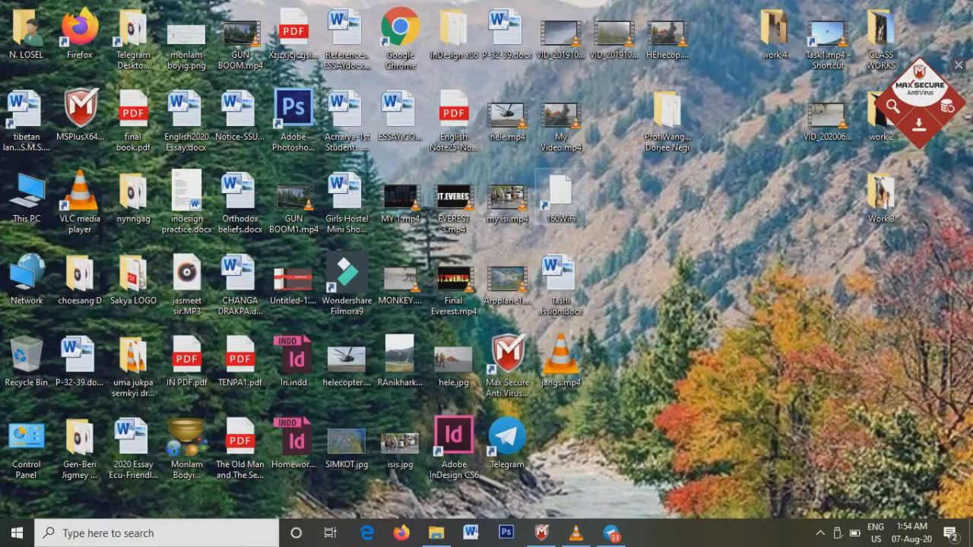
- Launch Registry Editor by running the command regedit
key("super+r")
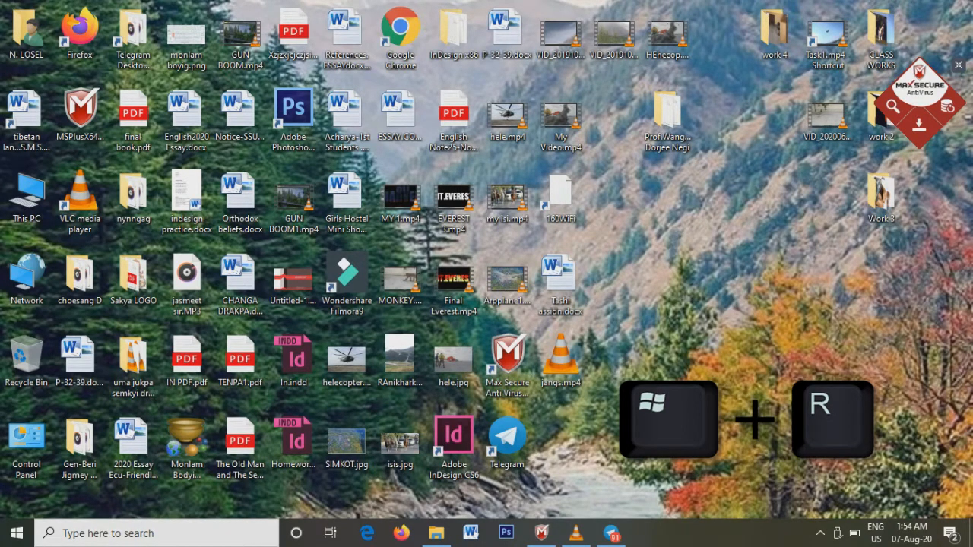
type("r")
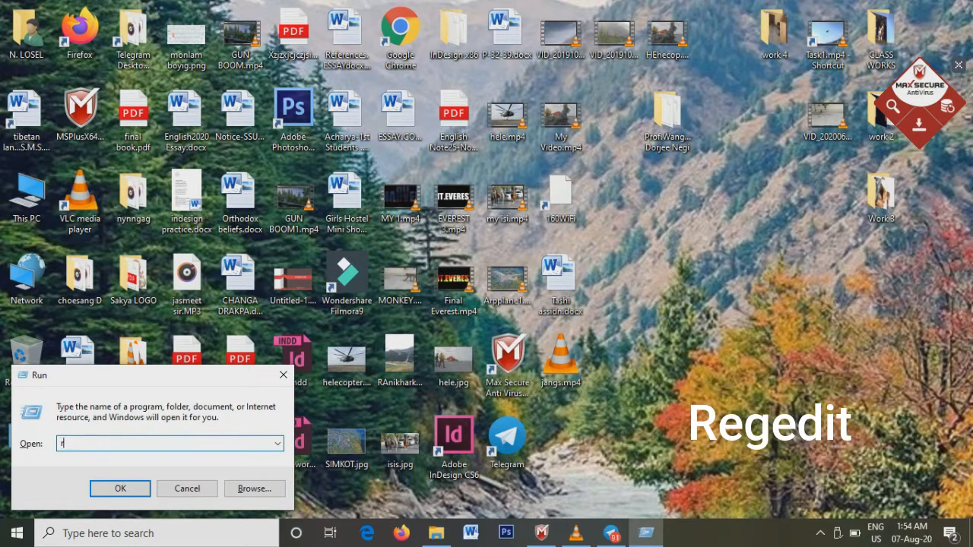
type("egedit")
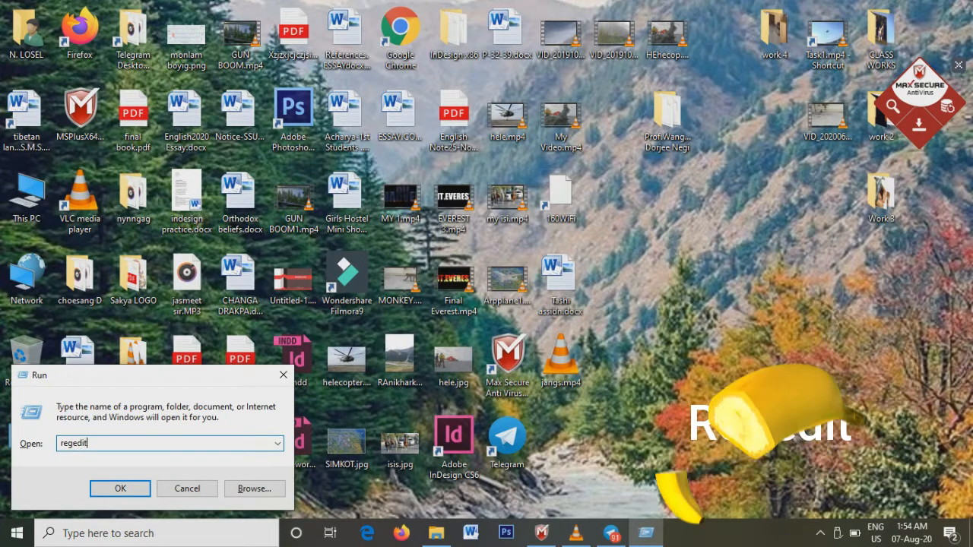
key("Return")
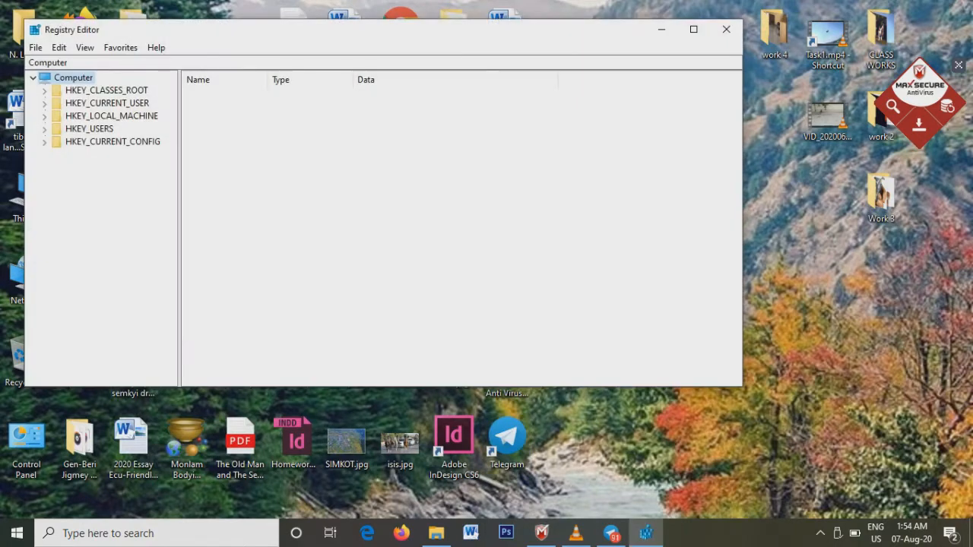
- Maximize Registry Editor and expand the registry tree down to HKEY_LOCAL_MACHINE\SOFTWARE\Microsoft
left_click(44, 117)
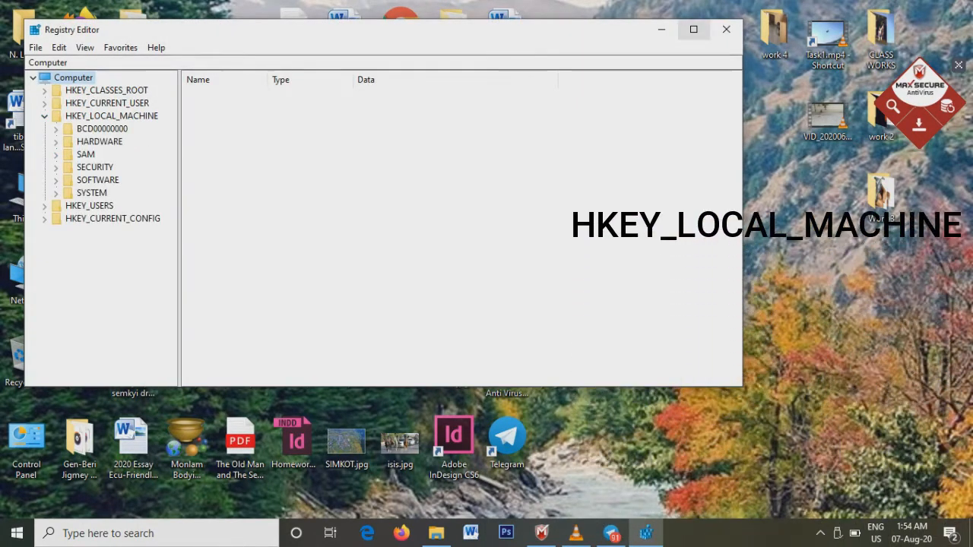
left_click(693, 29)
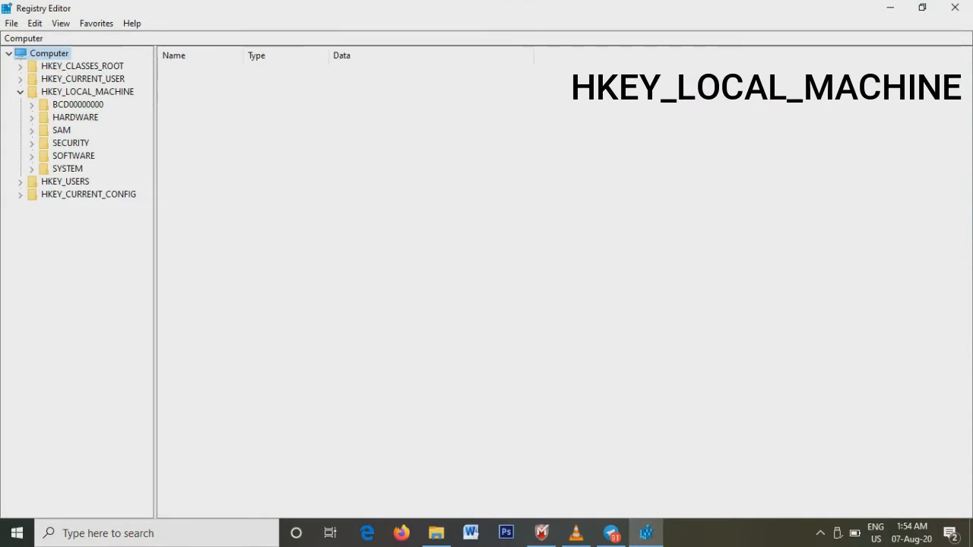
left_click(74, 156)
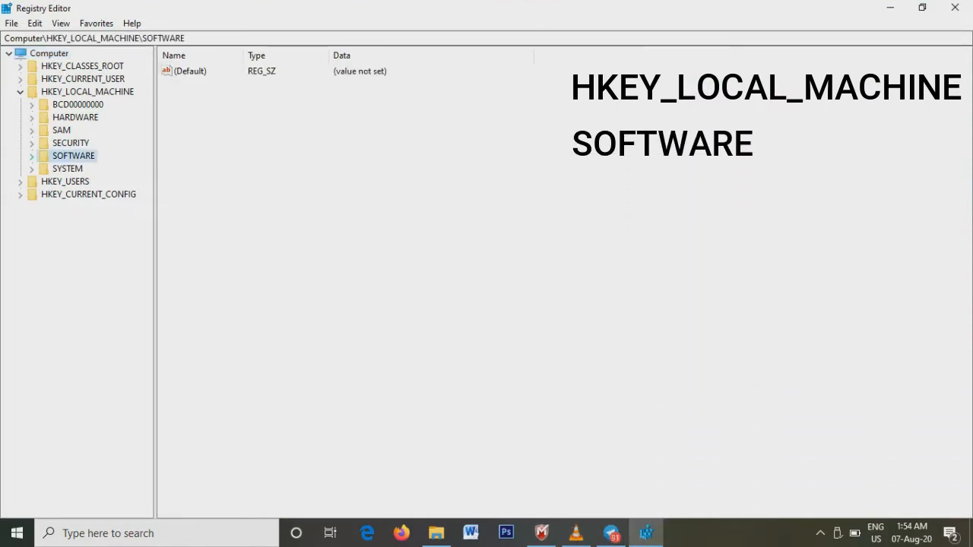
key("Right")
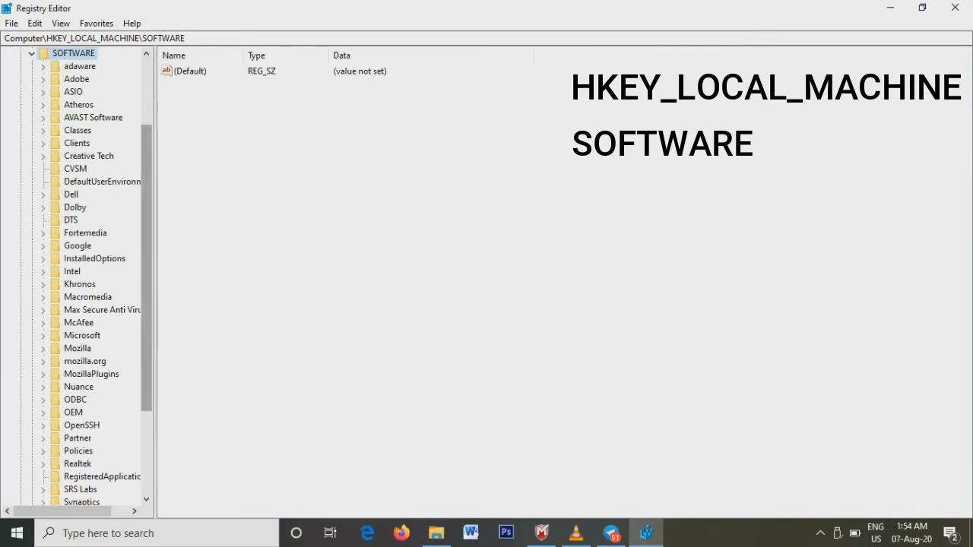
scroll(82, 219, "down", 3)
left_click(82, 220)
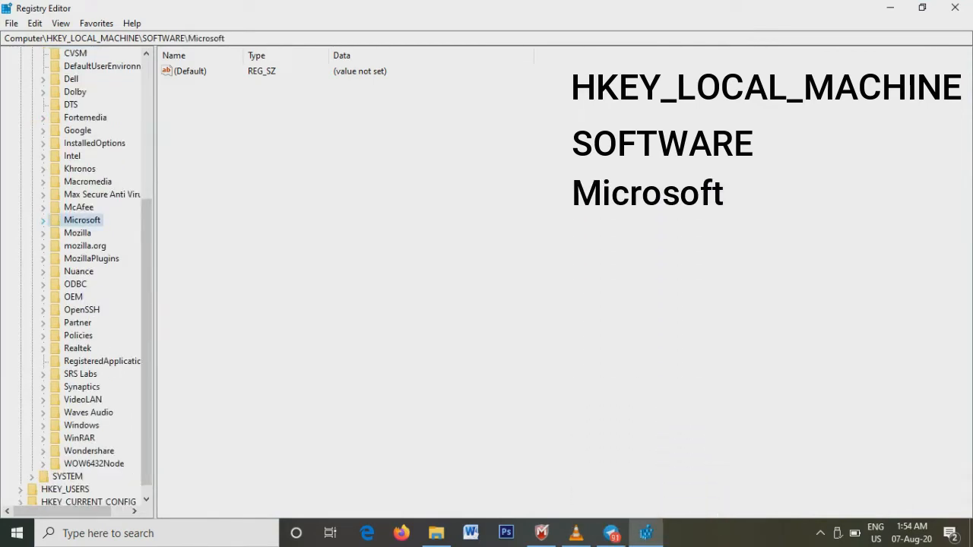
key("Right")
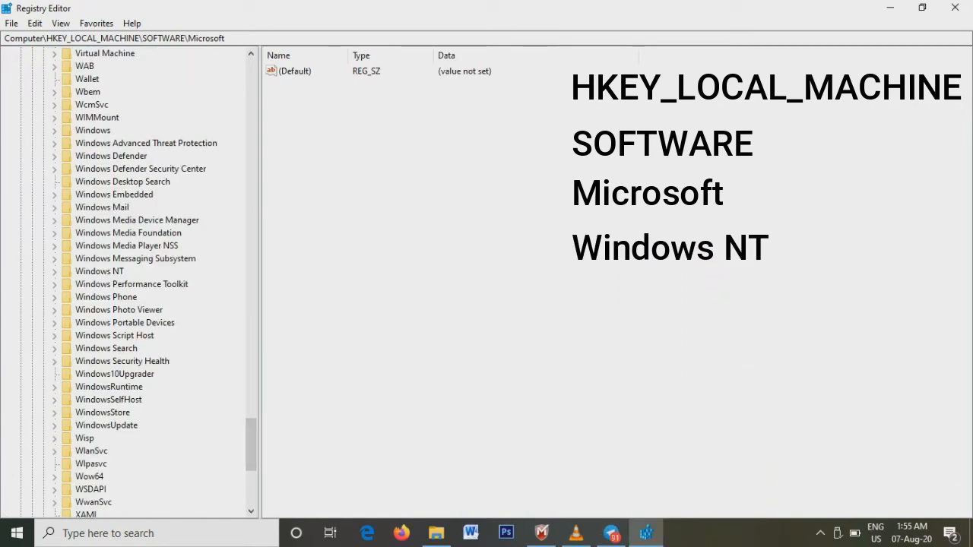
- Expand Windows NT\CurrentVersion under Microsoft and select the FontSubstitutes key
left_click(99, 272)
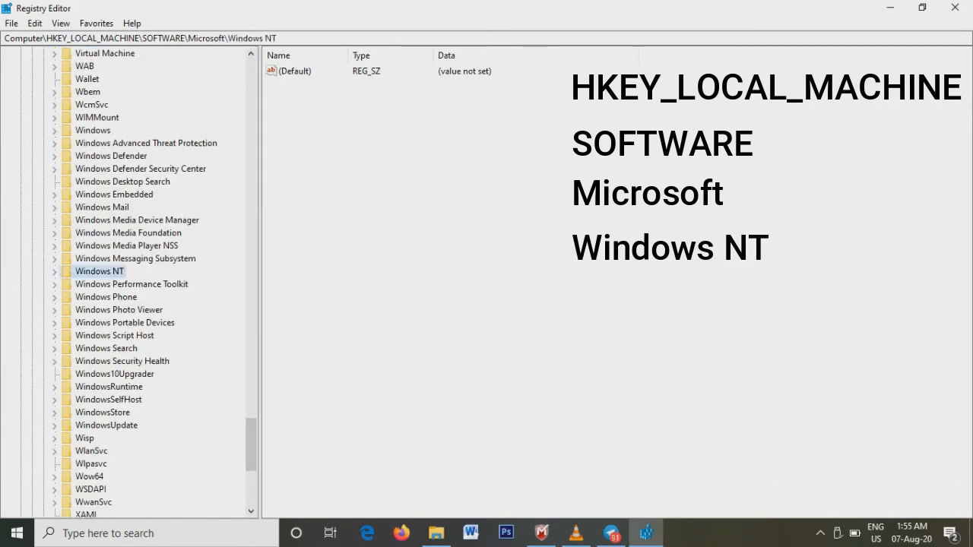
key("Right")
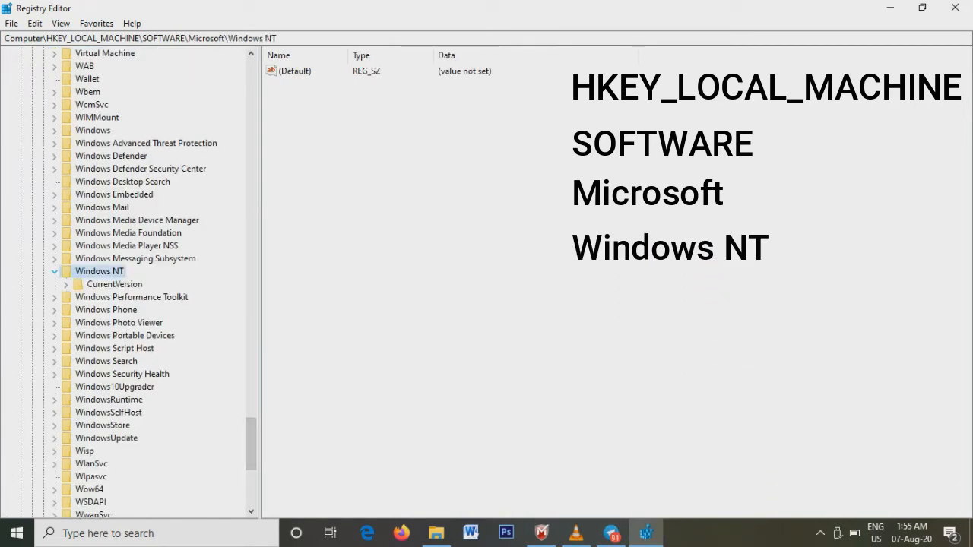
left_click(66, 285)
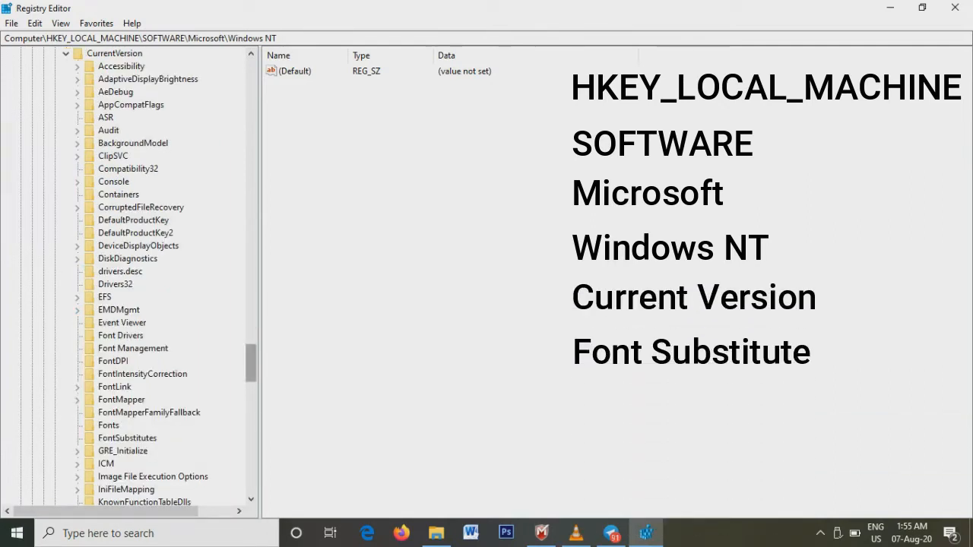
scroll(129, 274, "down", 2)
scroll(129, 273, "down", 1)
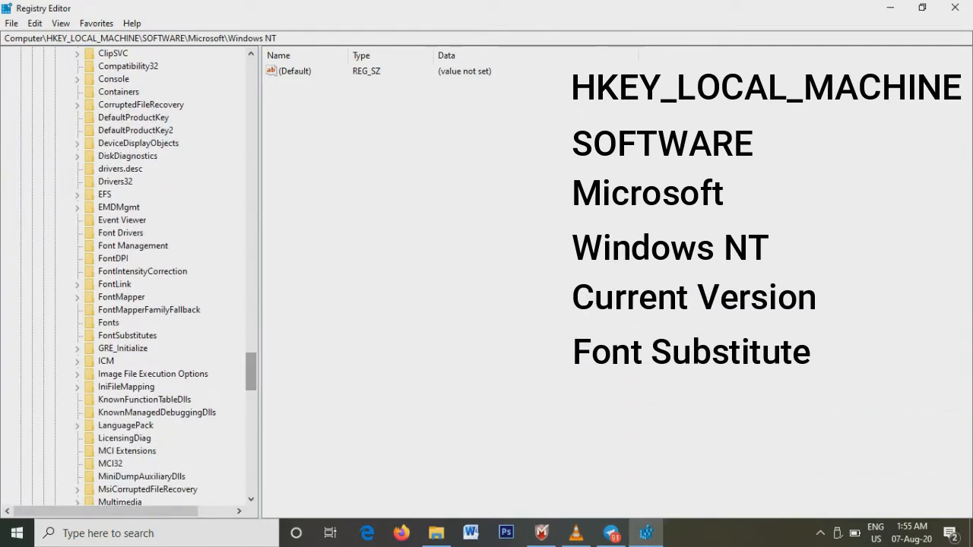
left_click(127, 336)
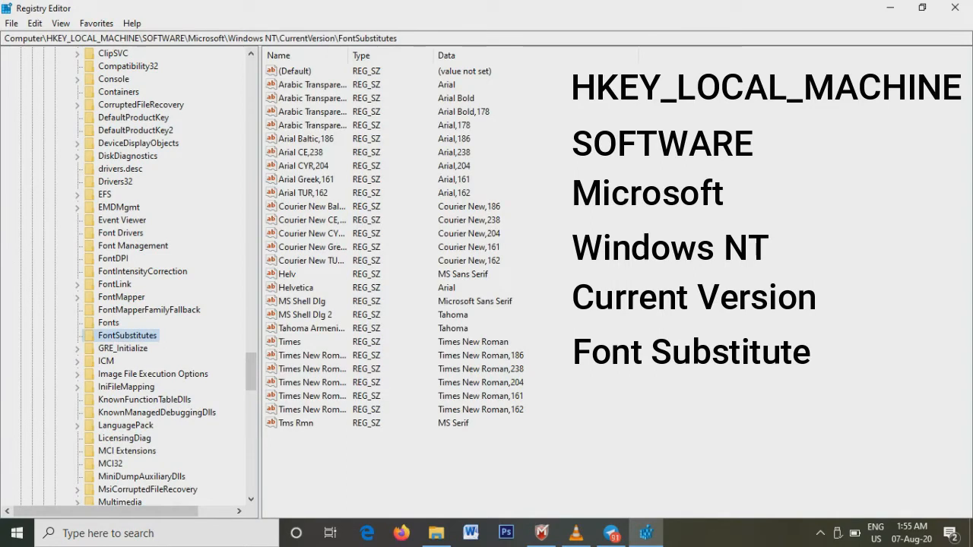
- Inspect the value data of the MS Shell Dlg 2 string and close it without saving
left_click(305, 314)
double_click(305, 315)
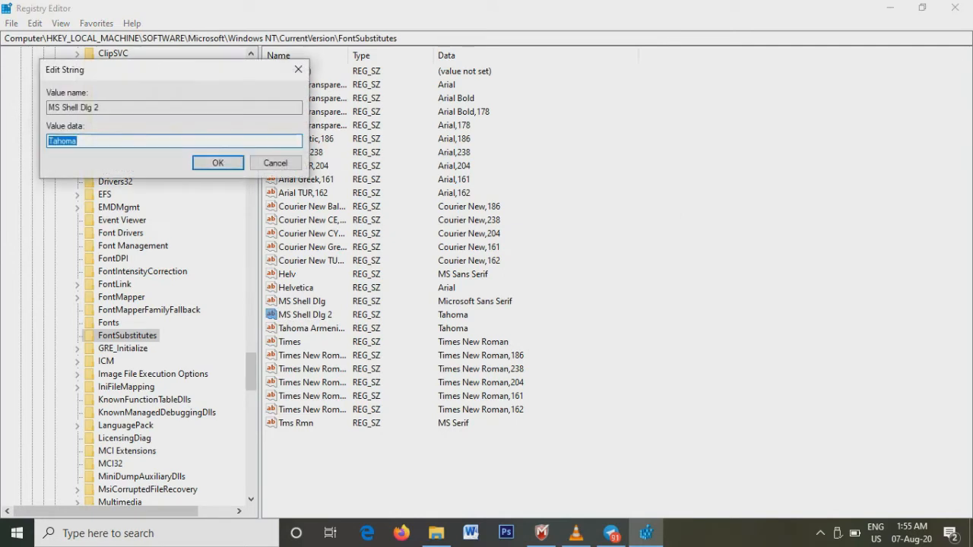
left_click(79, 141)
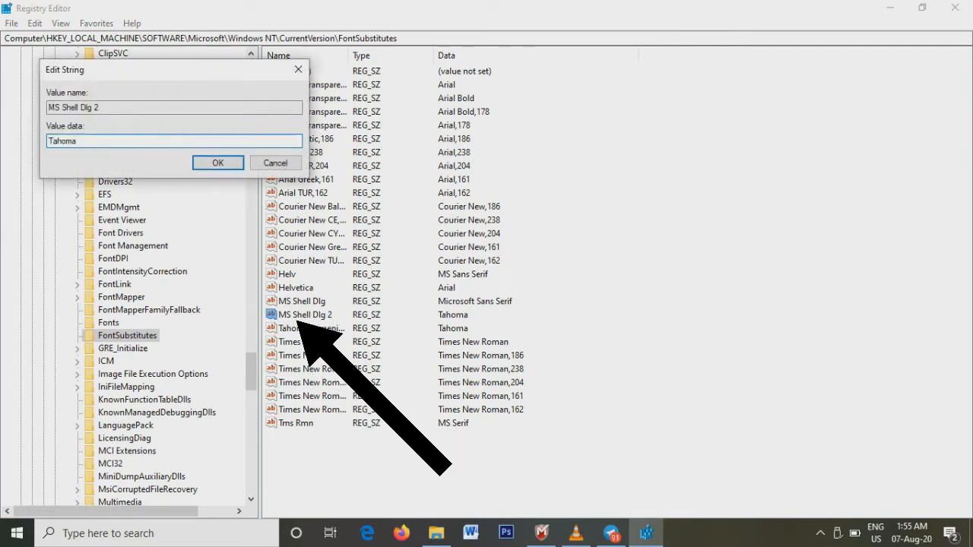
double_click(64, 141)
left_click(79, 141)
double_click(64, 141)
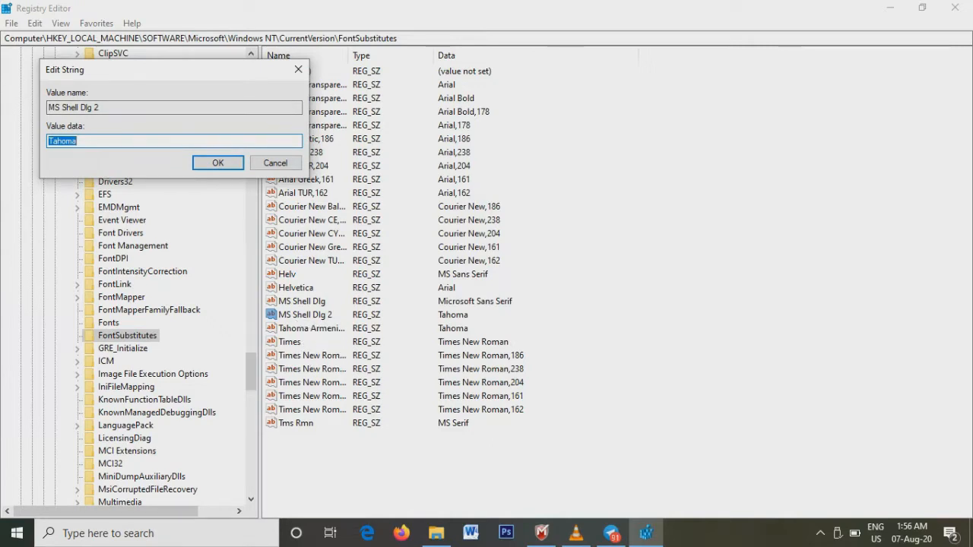
left_click(275, 162)
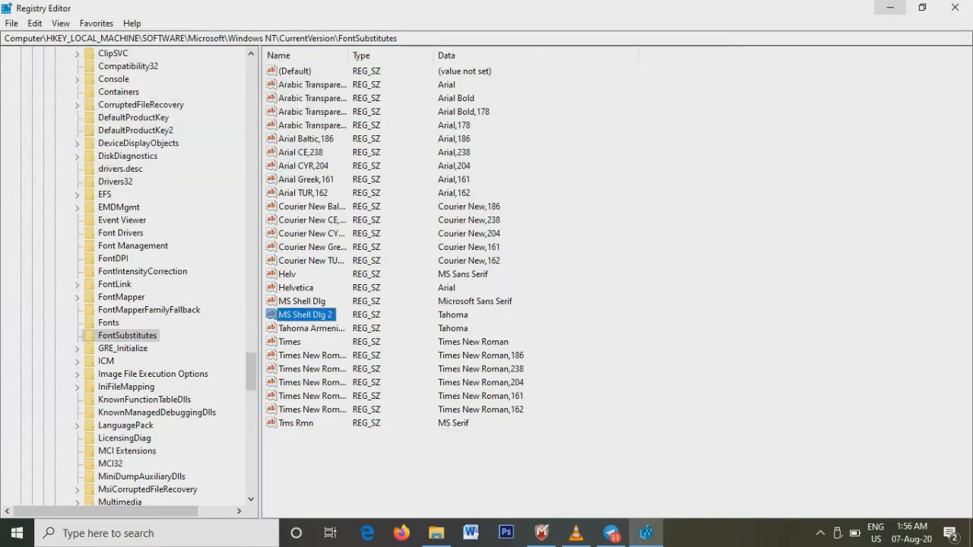
- Switch to Word and enter the sample name in Tibetan script in the blank document
left_click(890, 8)
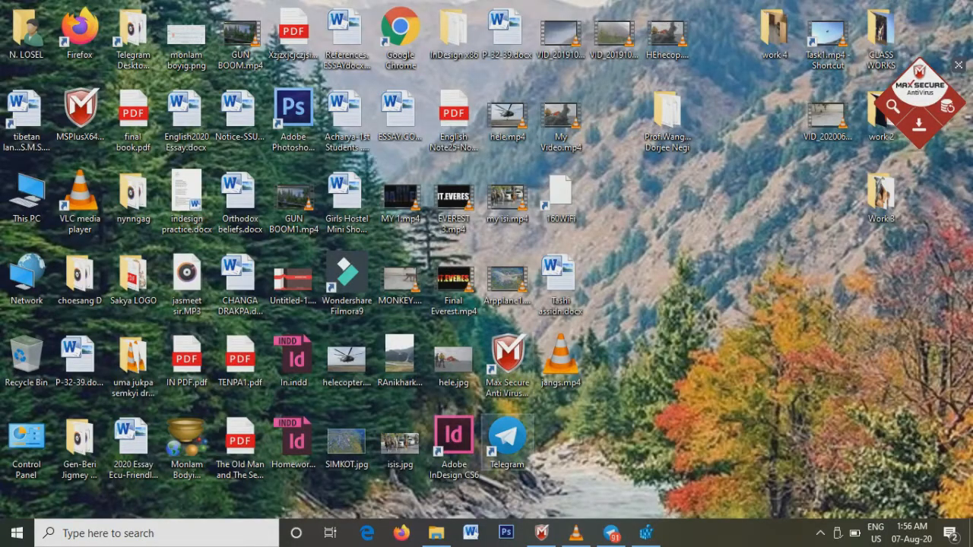
left_click(471, 533)
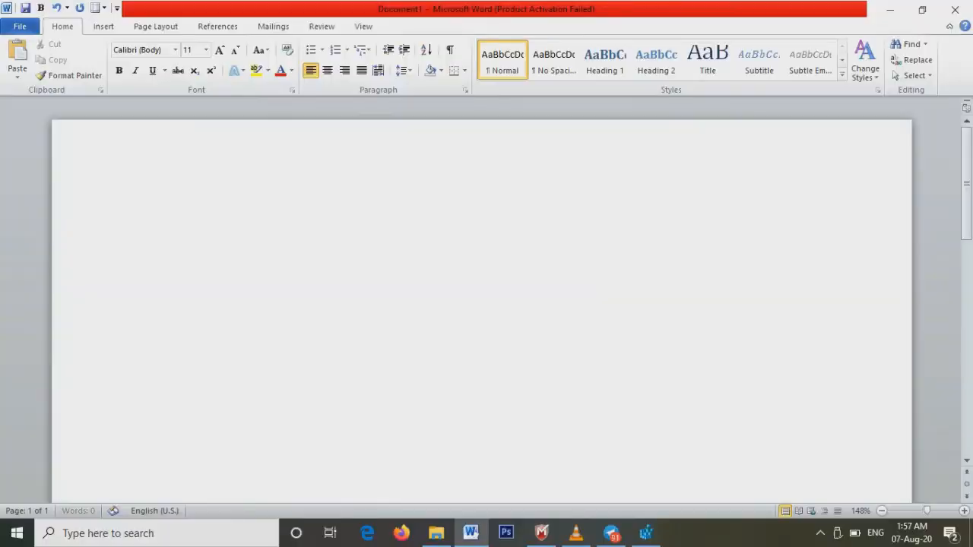
type("དྱང་ཆུབ")
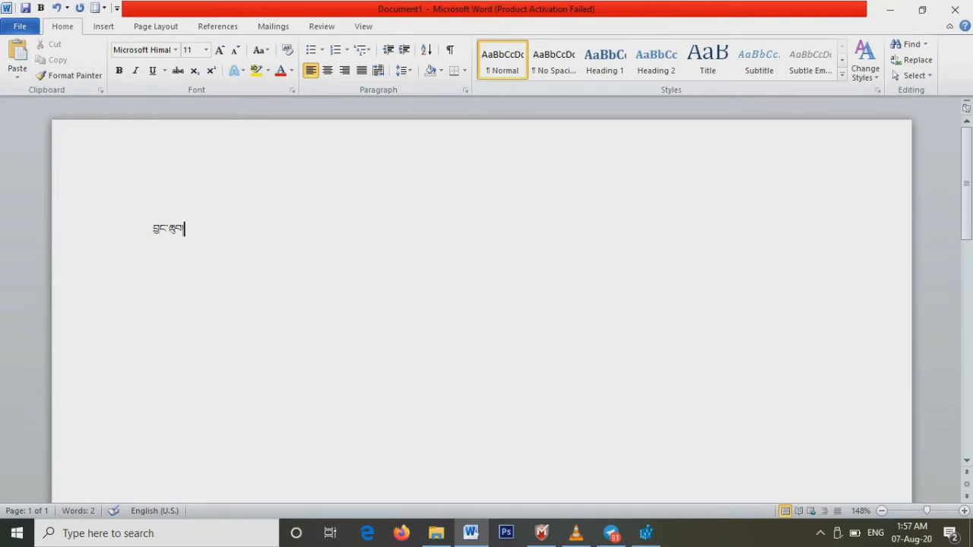
- Enlarge the Tibetan text to font size 24
key("ctrl+a")
left_click(220, 50)
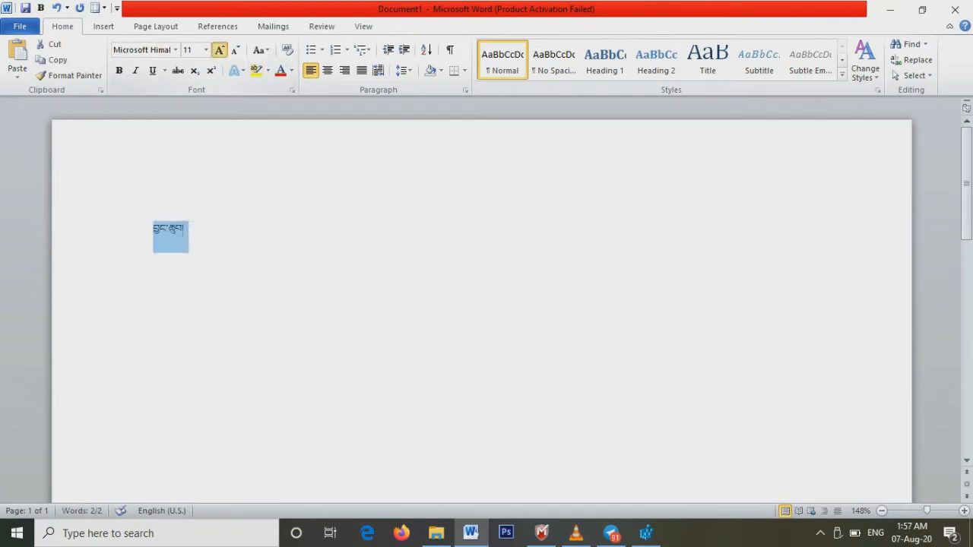
left_click(220, 50)
left_click(220, 50)
left_click(220, 50)
left_click(219, 50)
left_click(220, 50)
left_click(219, 50)
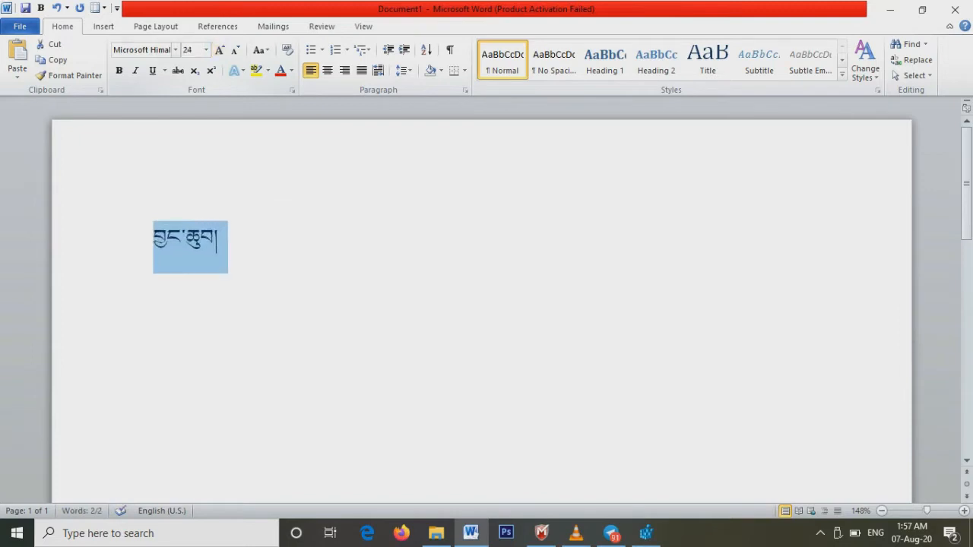
- Try to apply the Tahoma font to the Tibetan text
left_click(143, 50)
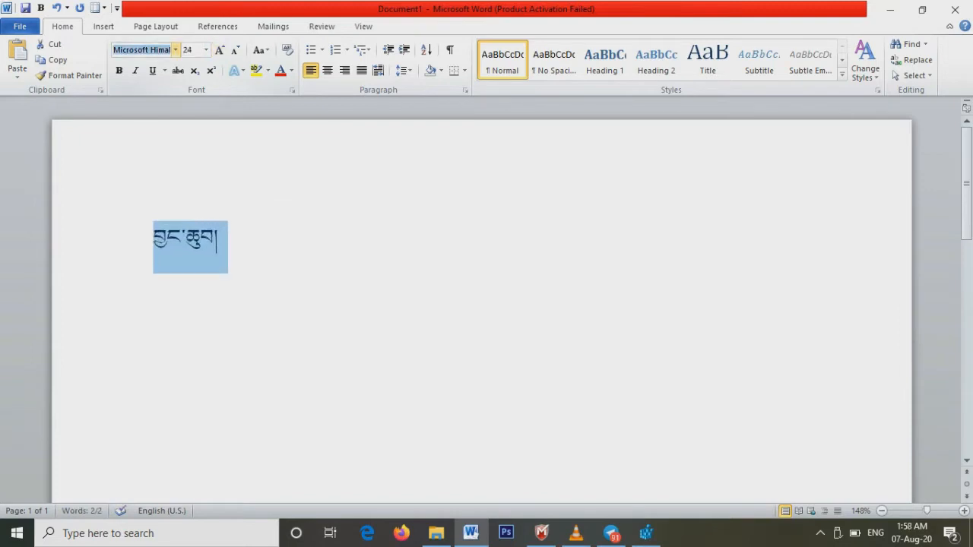
type("Tahoma")
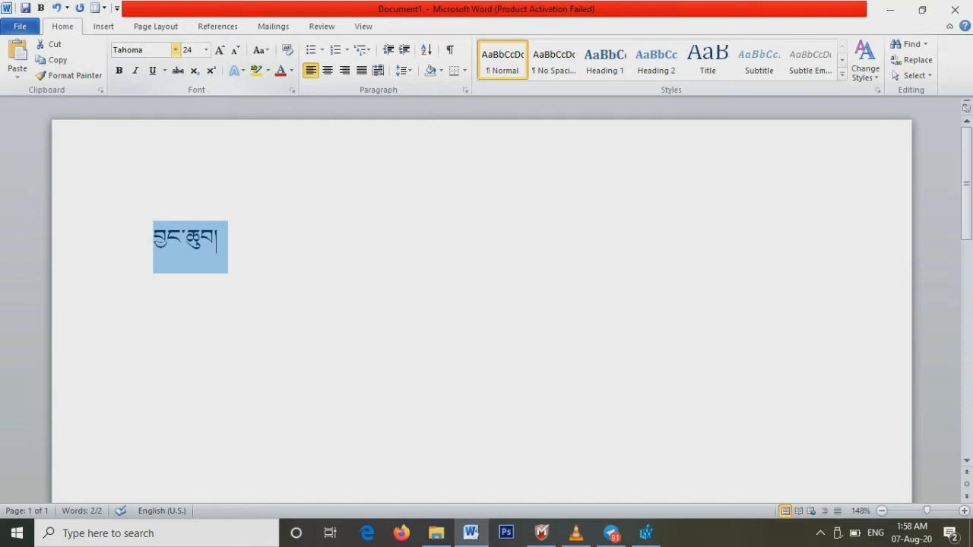
left_click(175, 50)
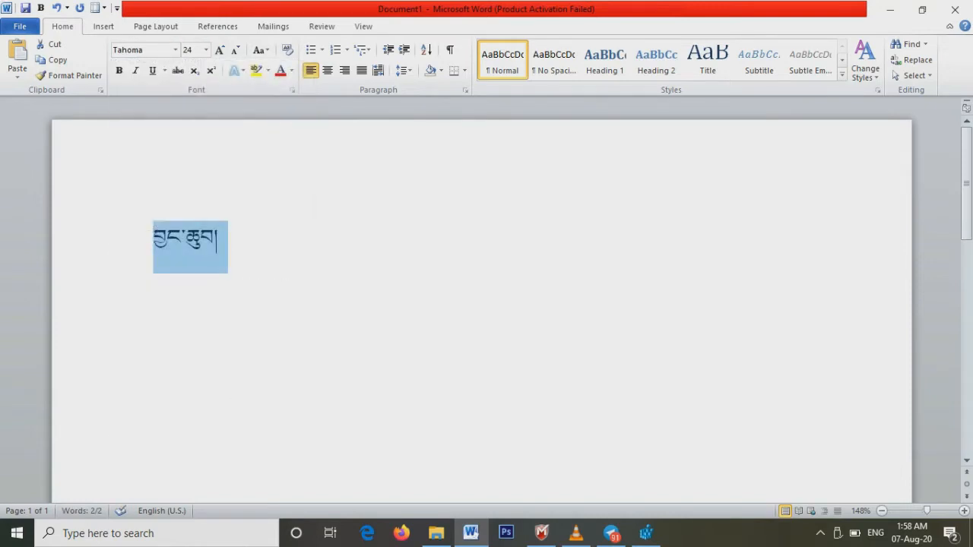
- Add the same name in Latin letters on a new line below the Tibetan text
left_click(219, 238)
key("Return")
type("Jangchup")
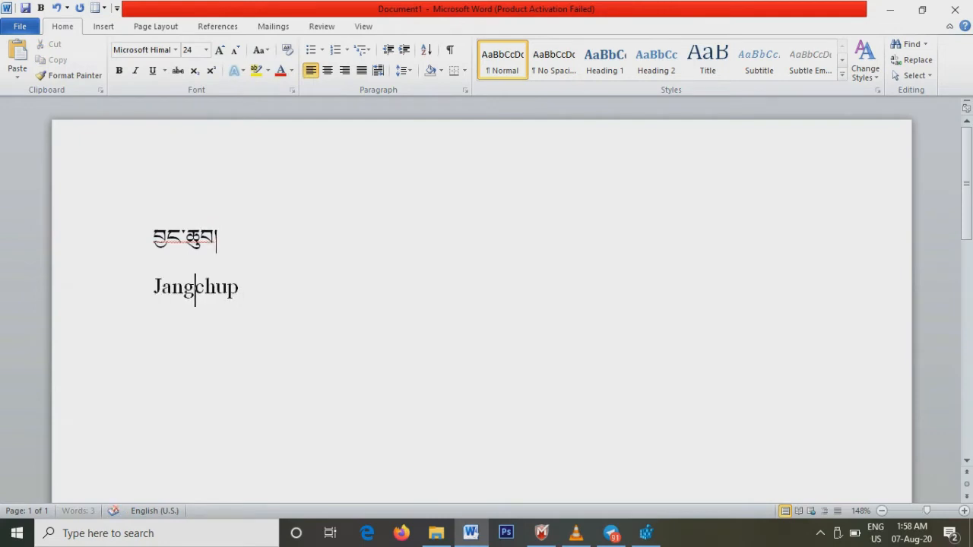
- Change the font of the Latin-letter name on the second line to Tahoma
triple_click(193, 288)
left_click(152, 49)
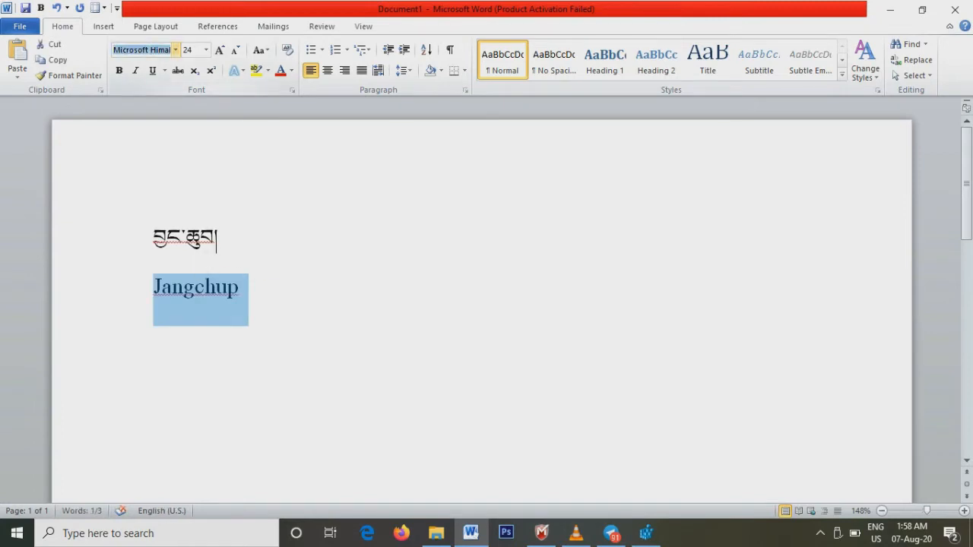
type("Tahoma")
key("Return")
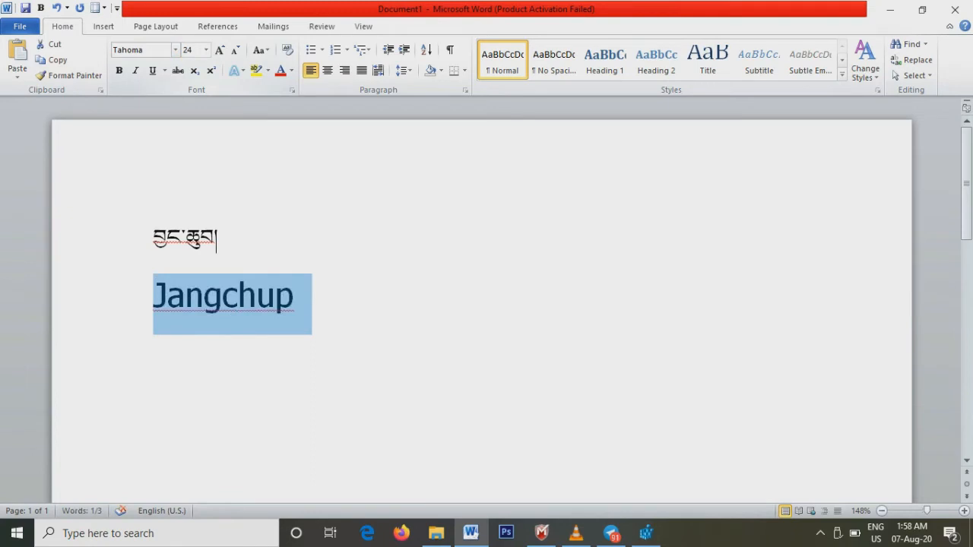
left_click(239, 295)
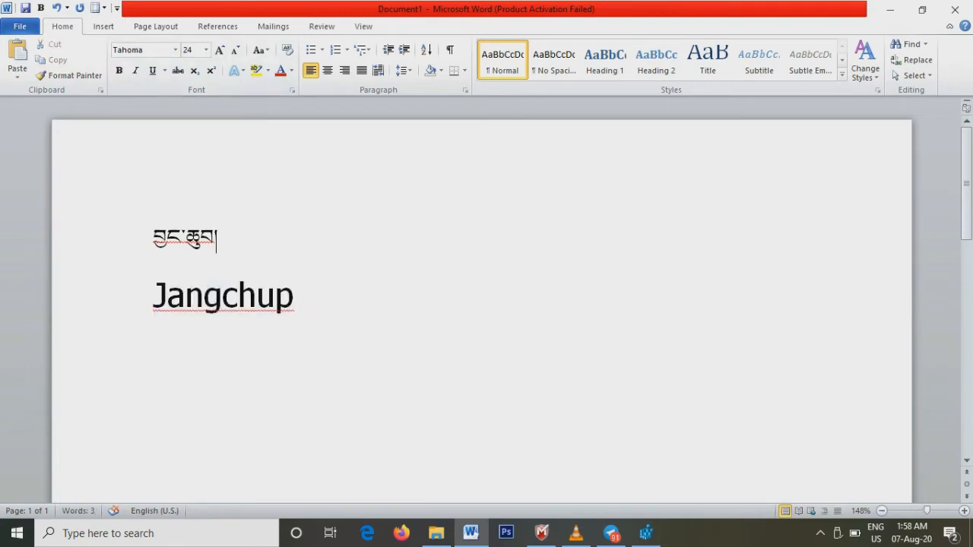
- Change the font of the Tibetan text on the first line to Monlam Uni OuChan2
left_click_drag(217, 240, 154, 240)
left_click(176, 50)
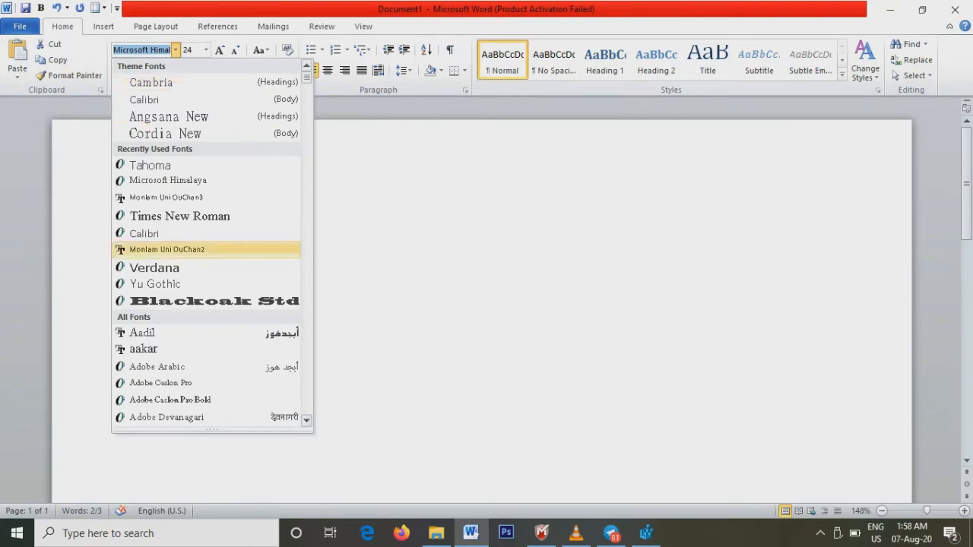
left_click(168, 250)
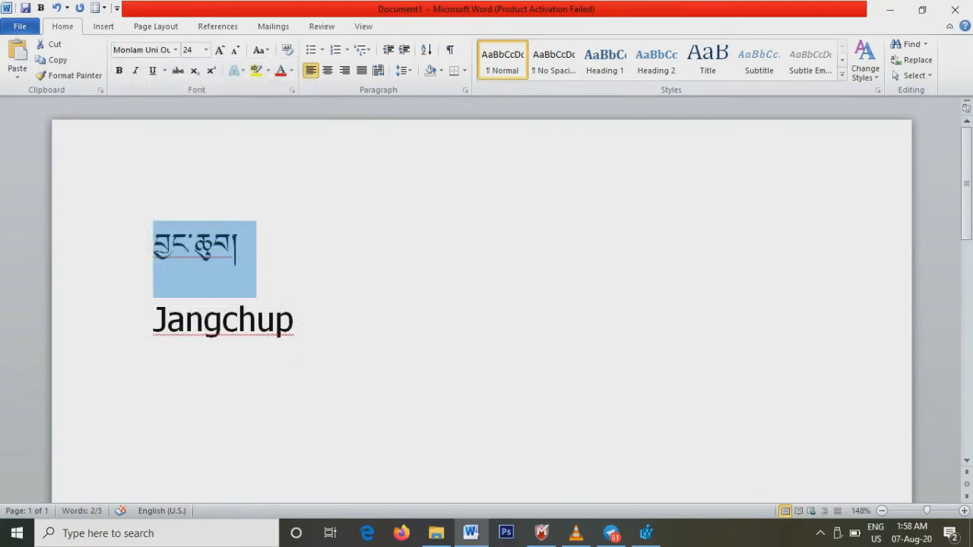
- Select the Tibetan line and copy its font name, Monlam Uni OuChan2, to the clipboard
left_click(231, 248)
triple_click(195, 248)
left_click(175, 51)
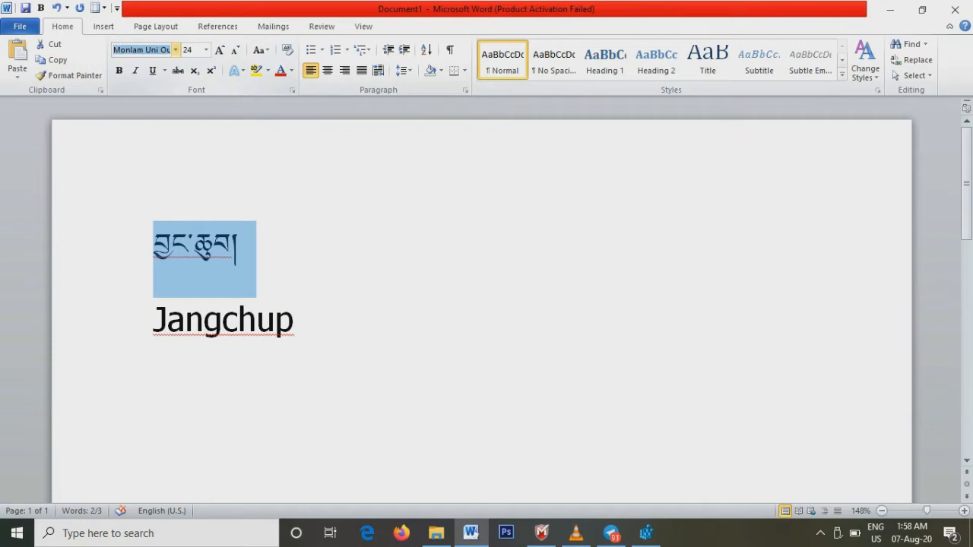
right_click(155, 50)
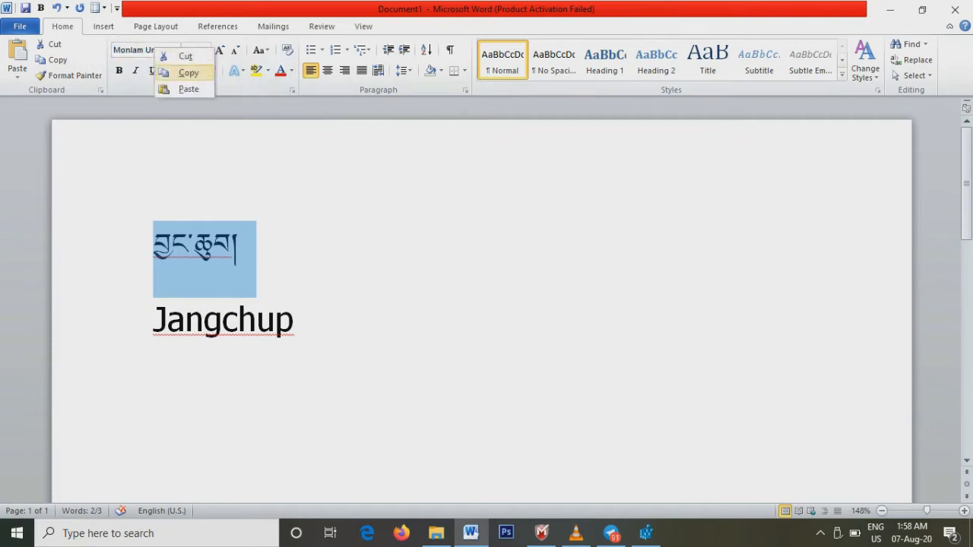
left_click(182, 73)
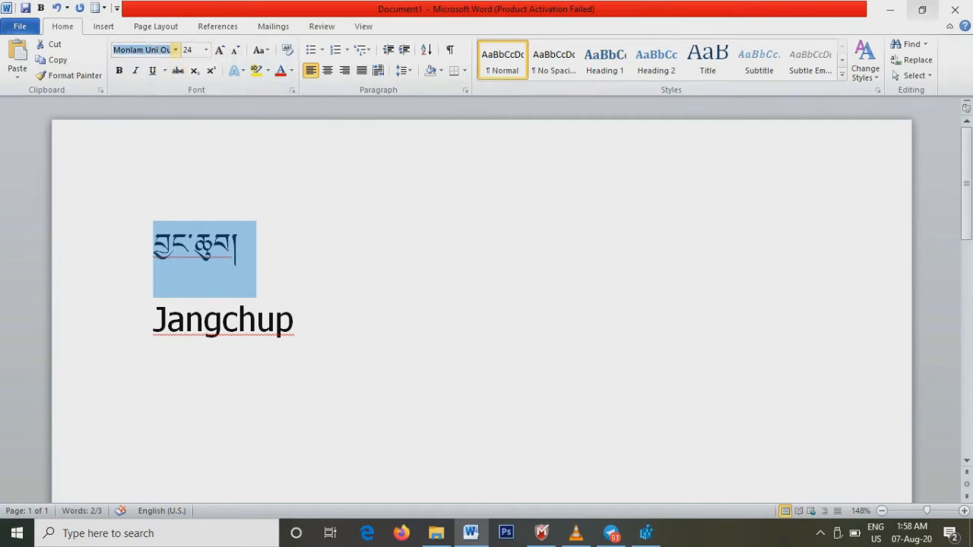
- In Registry Editor, set the MS Shell Dlg 2 value data to the copied name Monlam Uni OuChan2, and close the editor
left_click(889, 9)
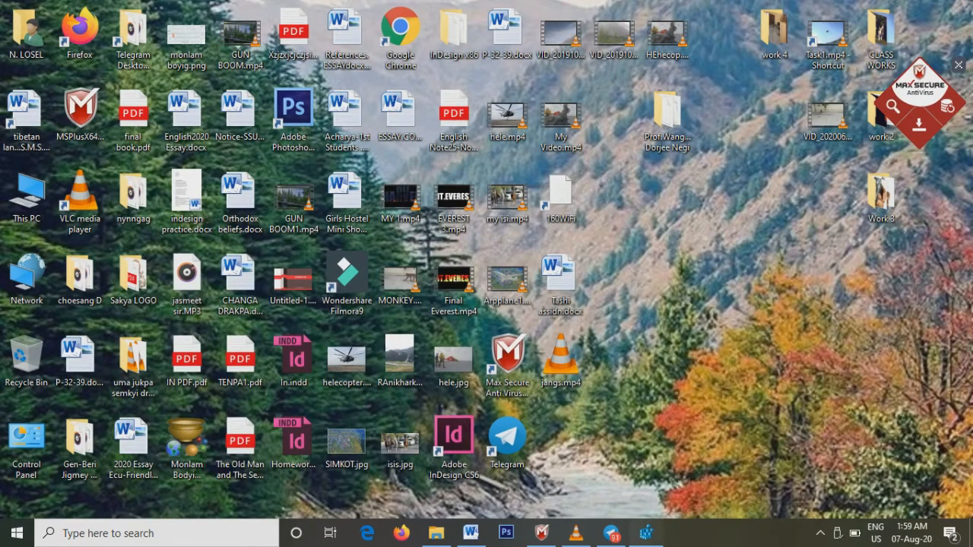
left_click(647, 533)
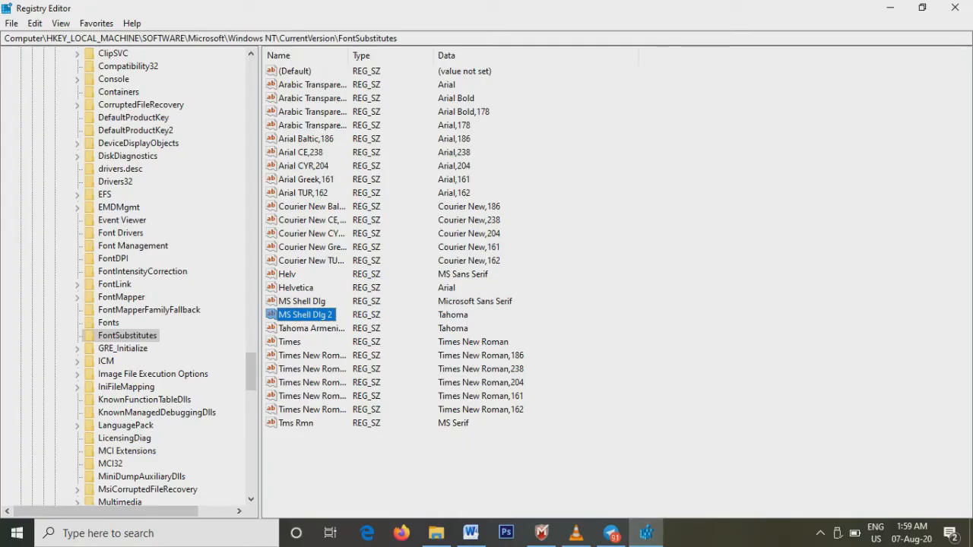
key("Return")
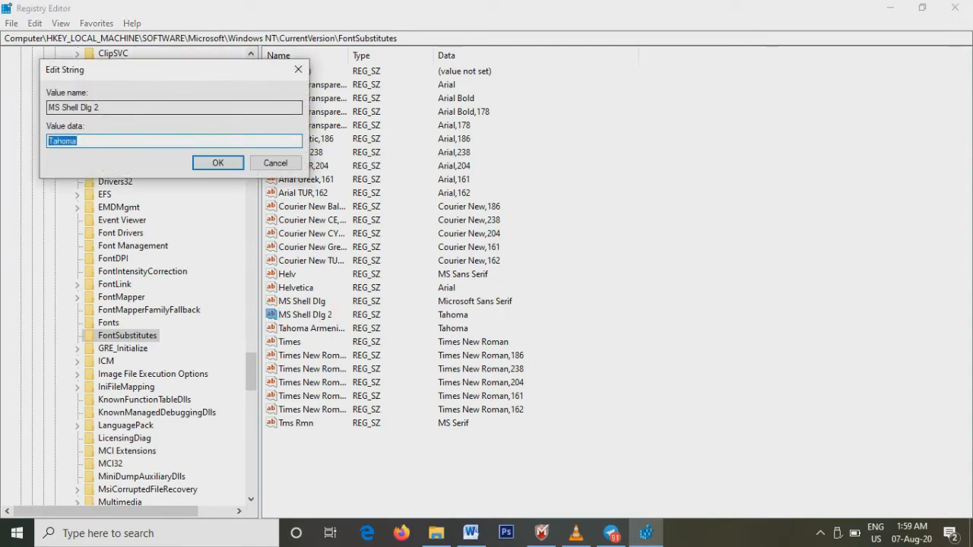
key("ctrl+v")
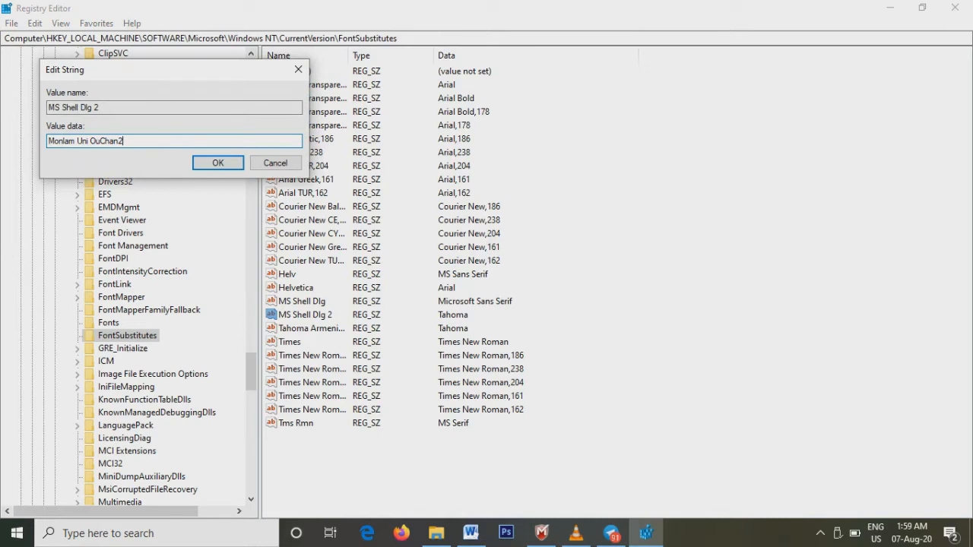
key("Return")
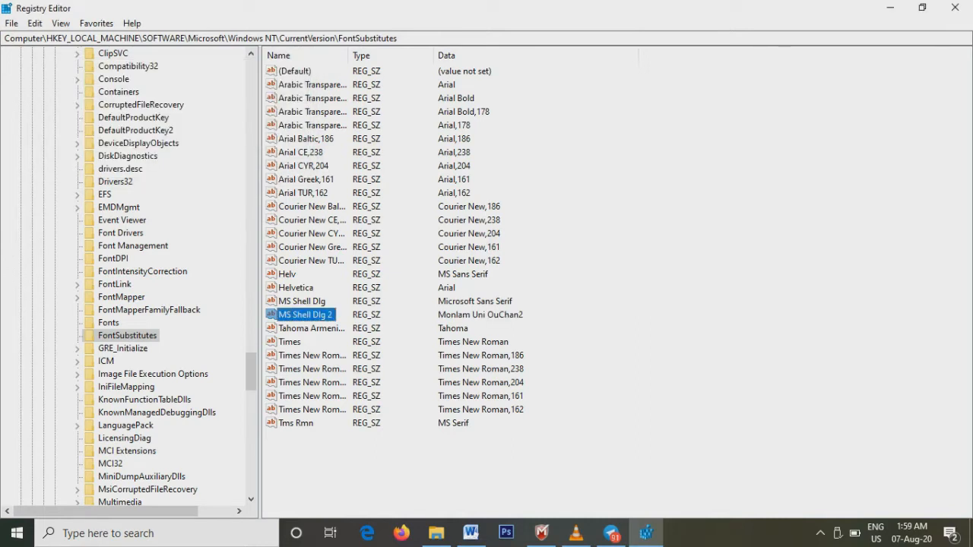
left_click(954, 7)
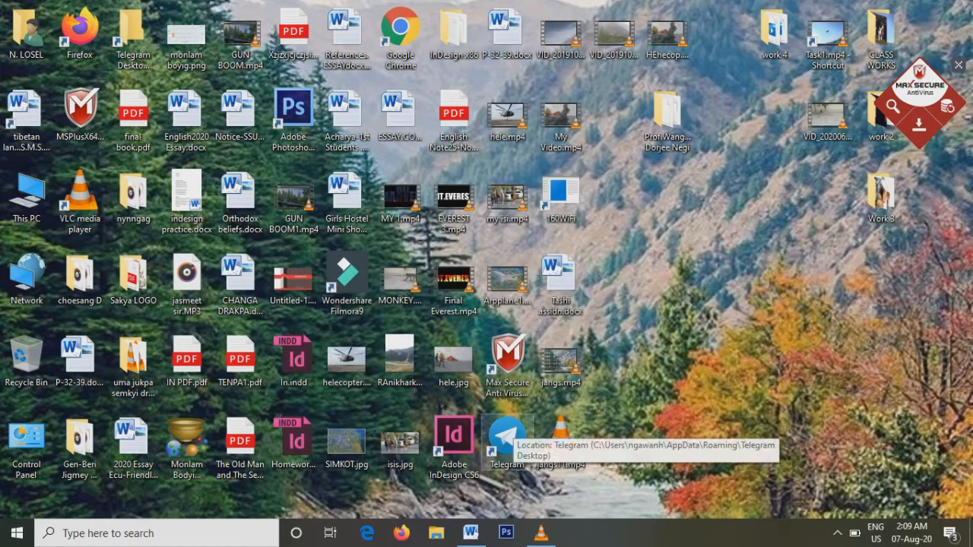
- Launch Telegram and examine how the Tibetan message from August 6 is displayed in the group chat with the Tibetan name
double_click(507, 435)
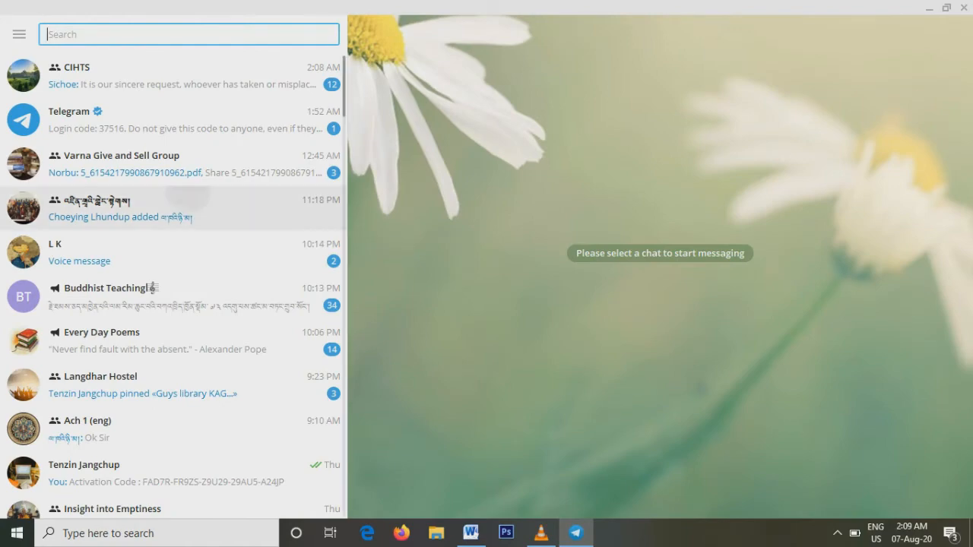
left_click(187, 202)
scroll(486, 228, "down", 5)
scroll(487, 228, "up", 2)
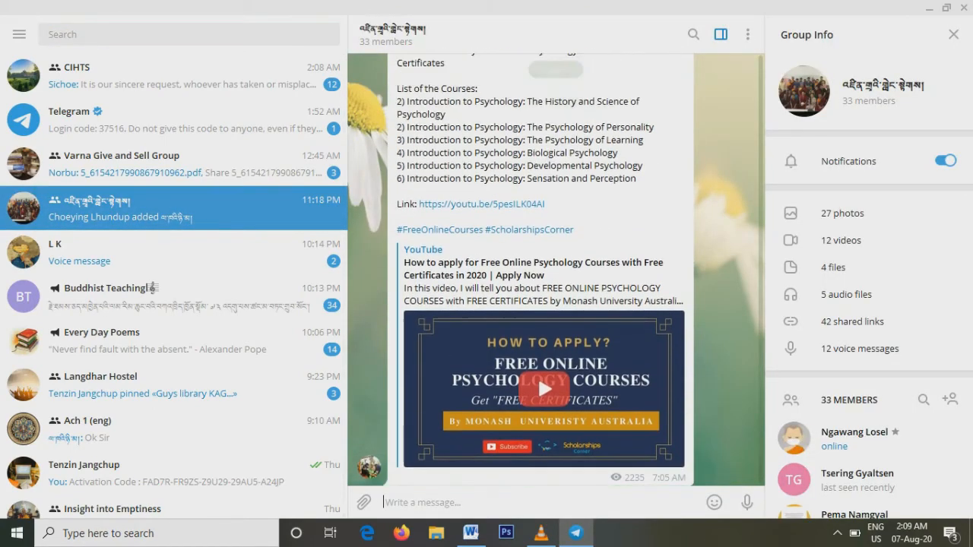
scroll(525, 269, "up", 3)
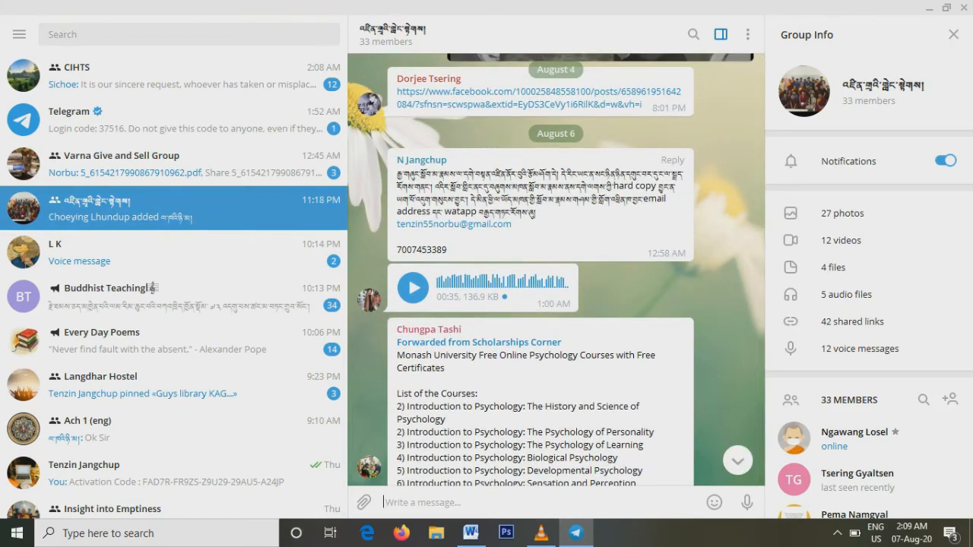
triple_click(532, 213)
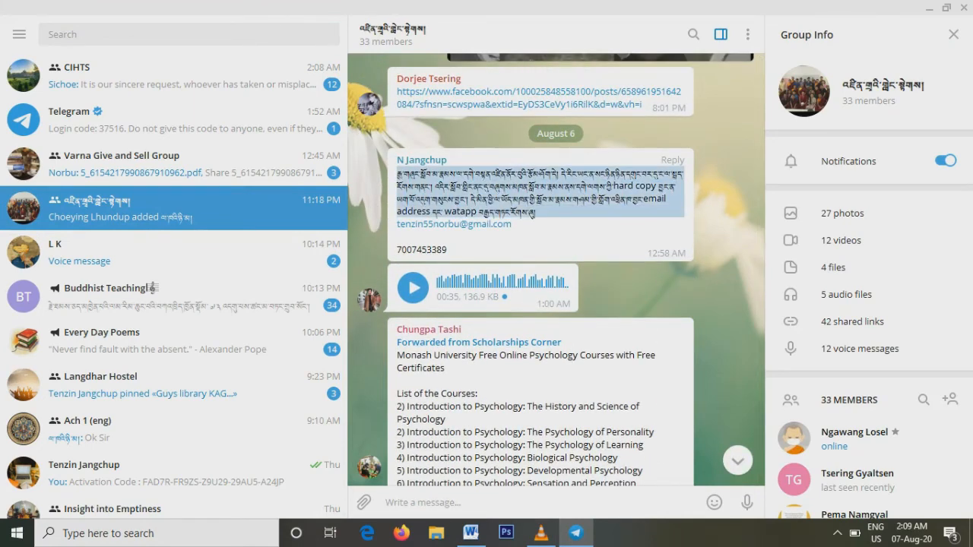
left_click(532, 213)
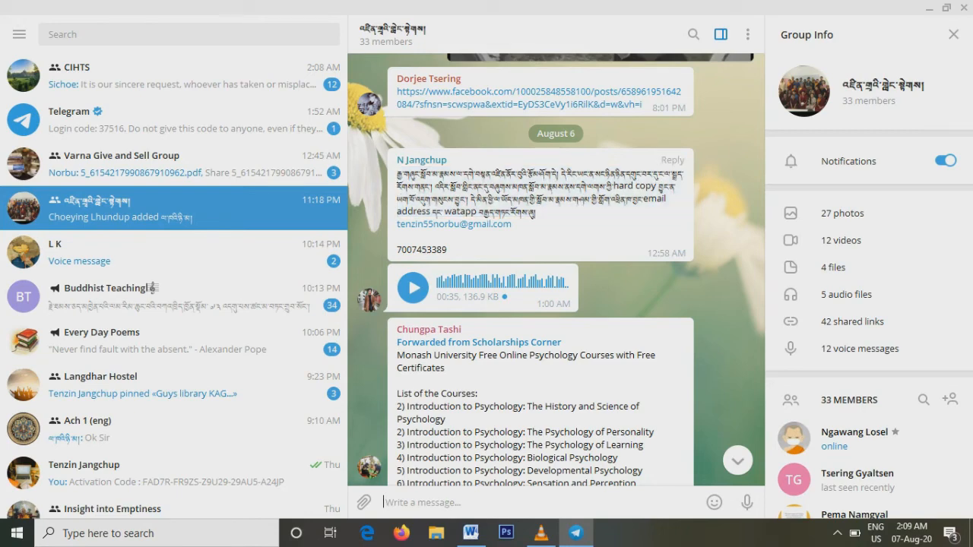
- Look through the group chat's older messages back to July 30 to check how their Tibetan text is rendered
scroll(532, 214, "up", 3)
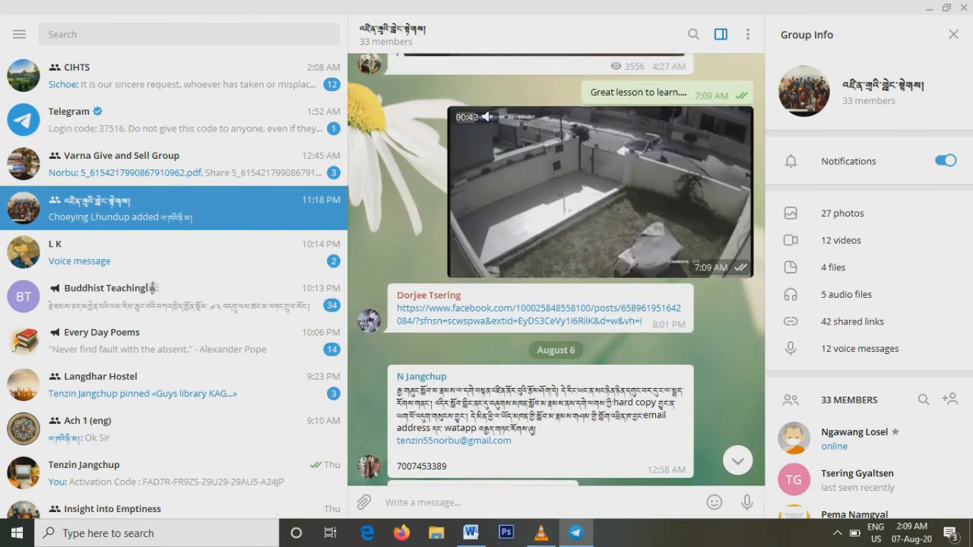
scroll(555, 270, "down", 8)
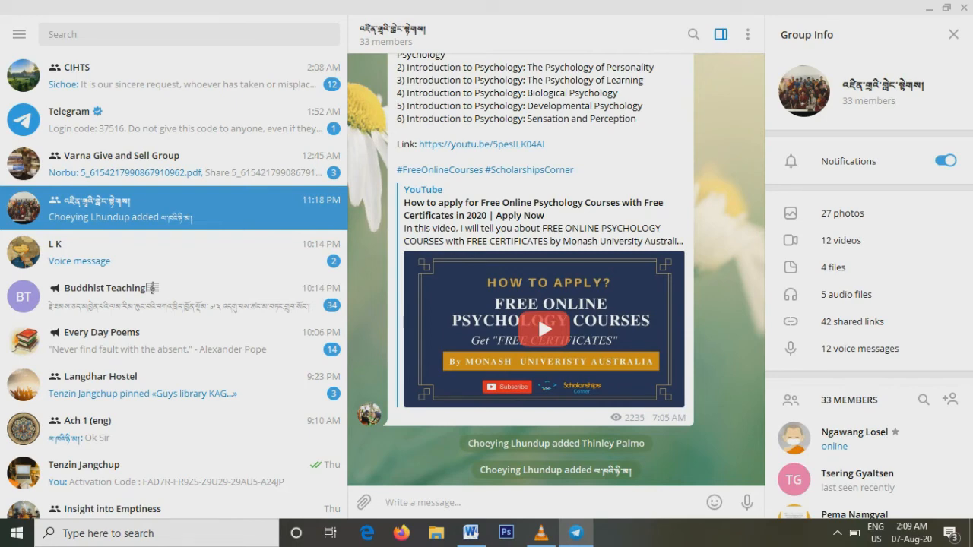
scroll(555, 270, "up", 20)
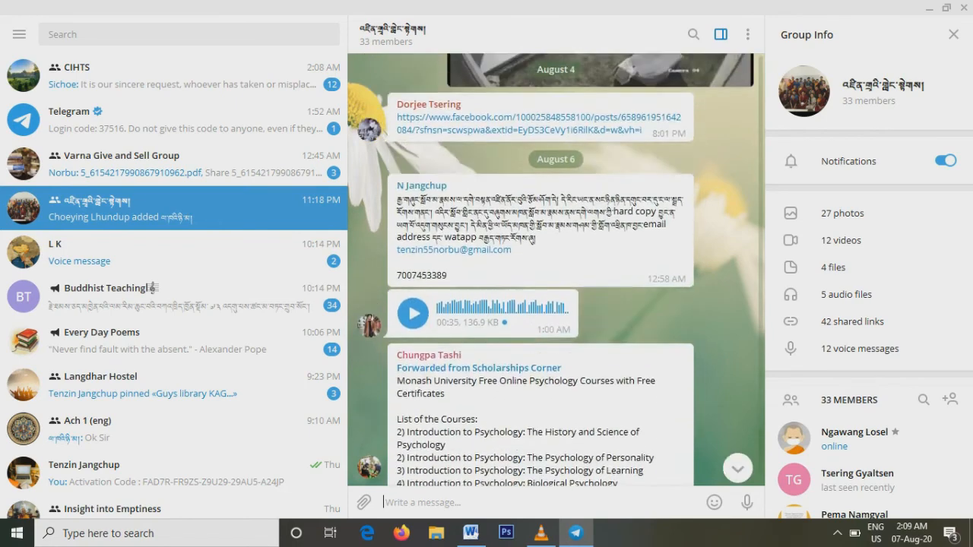
scroll(554, 270, "up", 10)
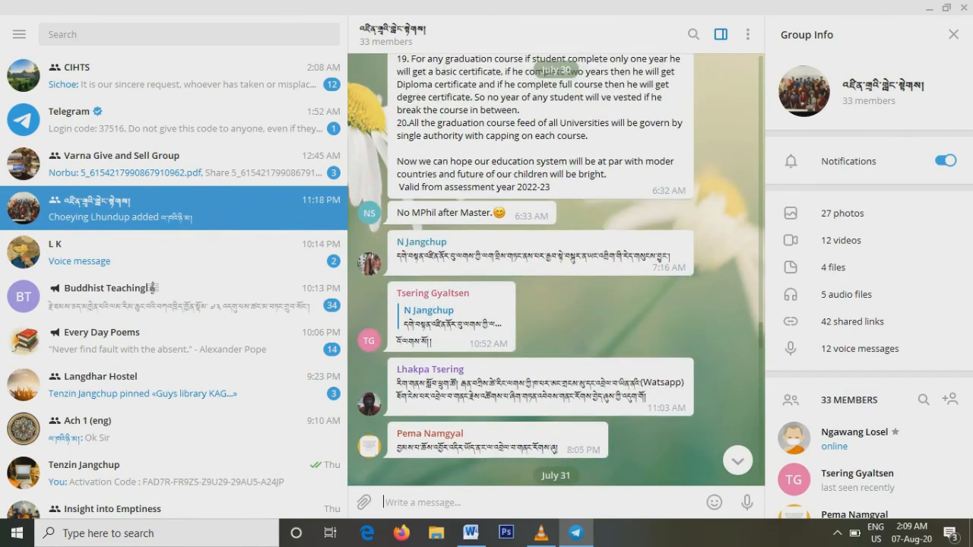
scroll(555, 270, "up", 2)
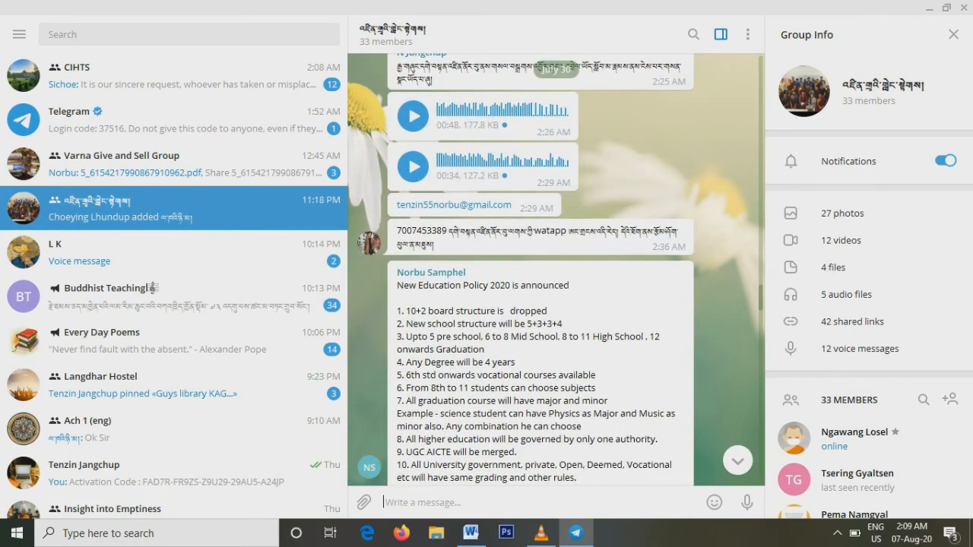
scroll(555, 270, "up", 3)
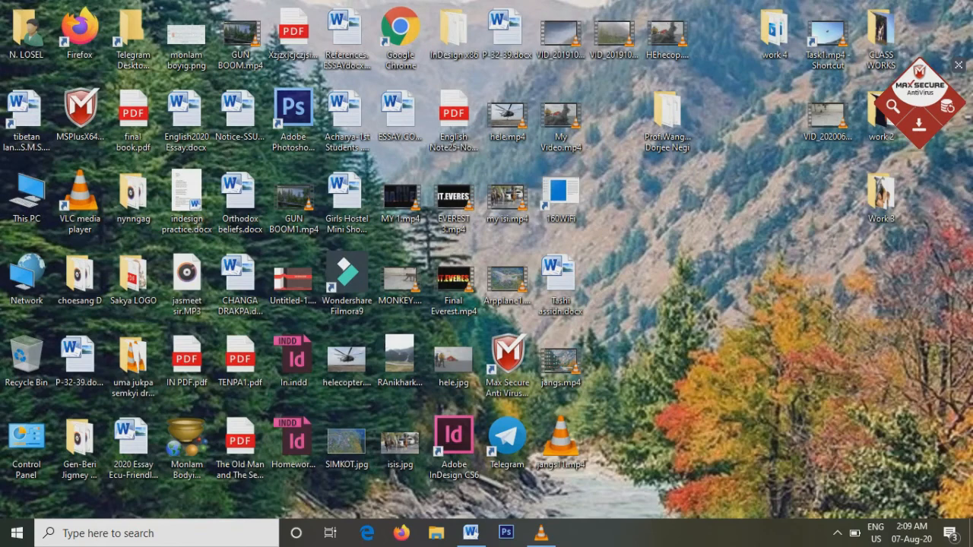